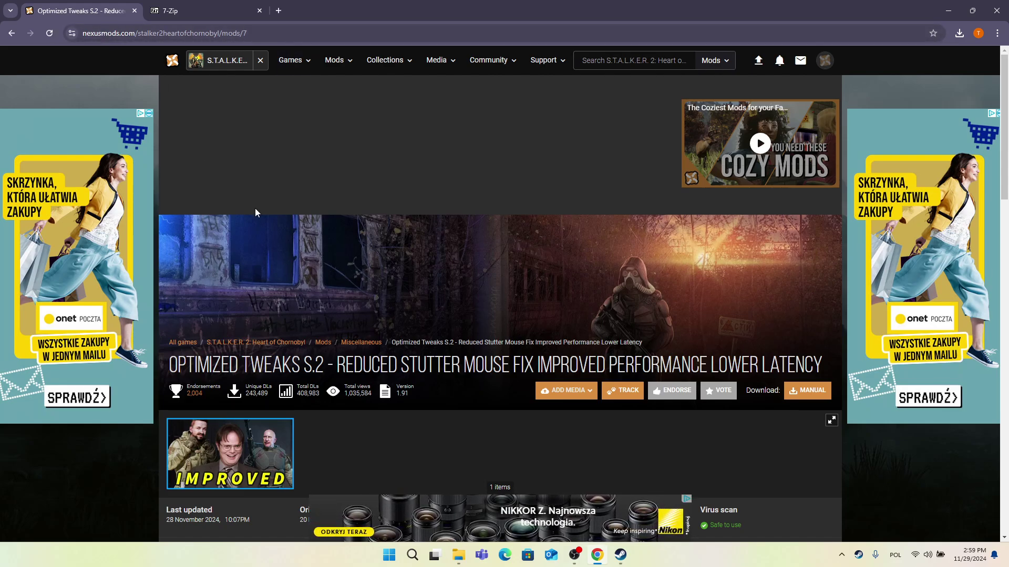
scroll(529, 331, down, 3)
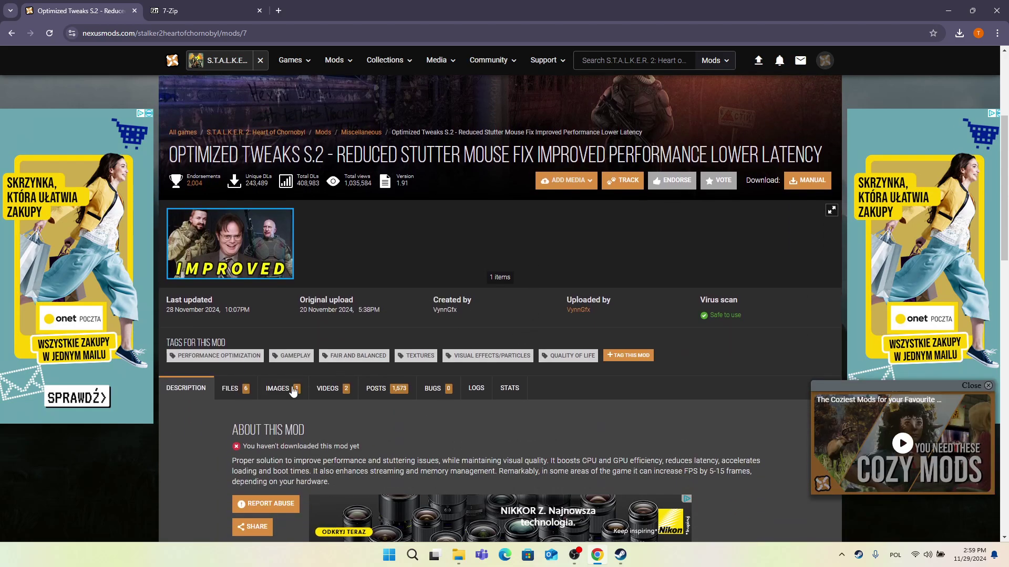
- Show the mod's Files tab listing the BASE 1.91 and BOOST 1.91 files
click(233, 388)
scroll(313, 386, down, 3)
scroll(285, 331, down, 1)
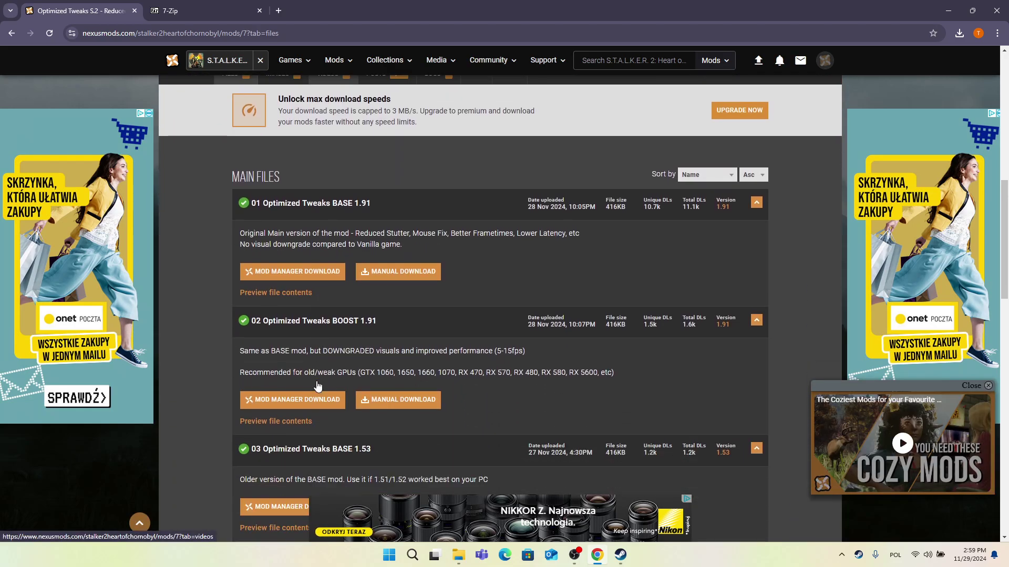
scroll(285, 331, down, 2)
scroll(288, 344, down, 1)
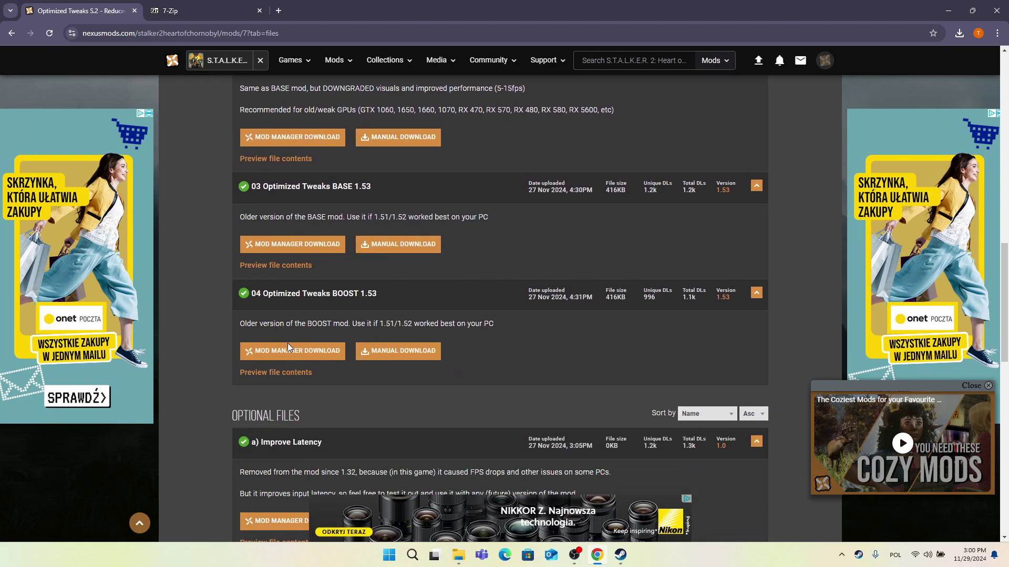
scroll(291, 337, down, 1)
scroll(293, 327, up, 1)
scroll(293, 324, up, 3)
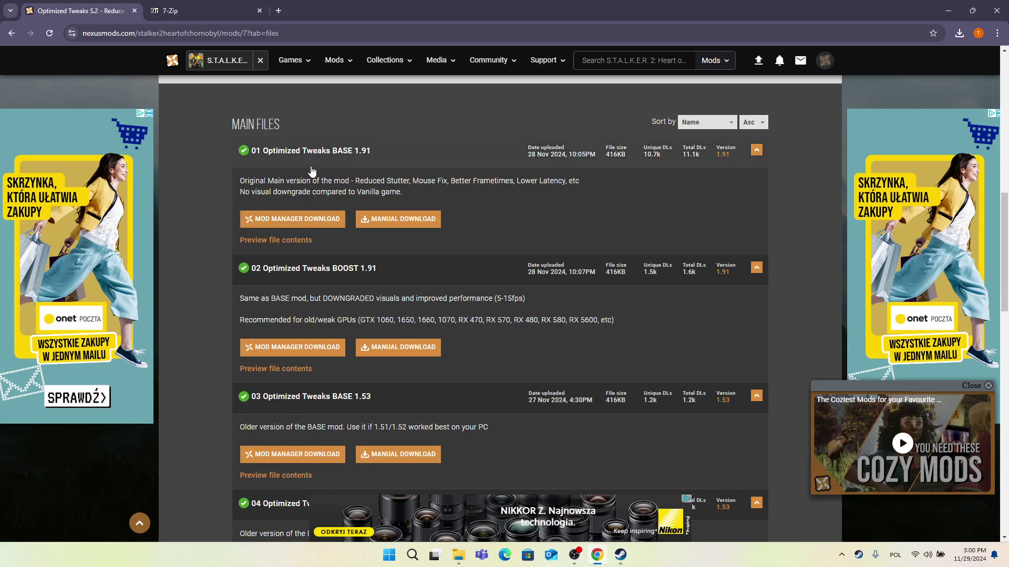
scroll(358, 300, down, 2)
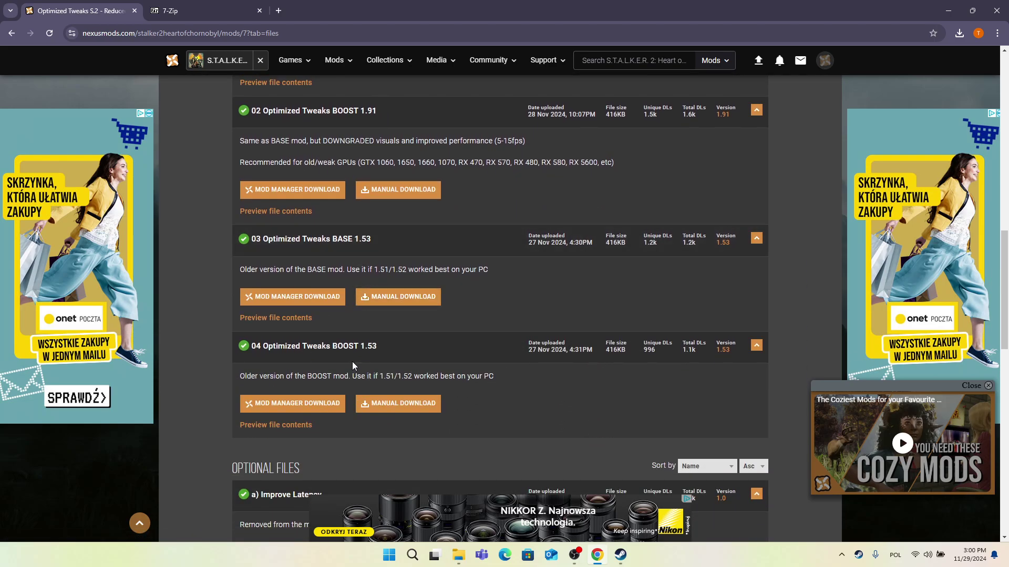
scroll(354, 283, up, 1)
scroll(357, 308, up, 1)
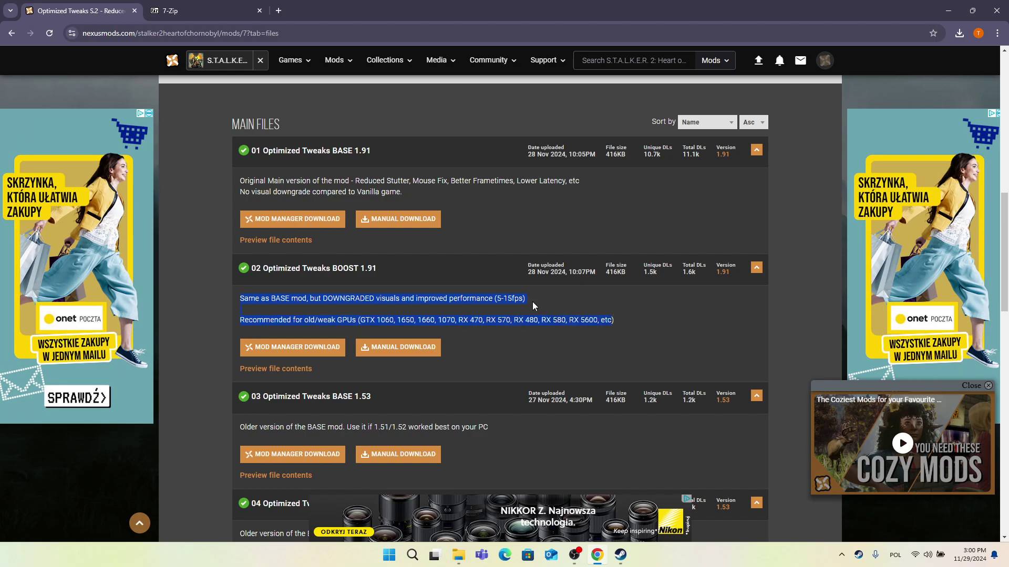
scroll(533, 301, down, 3)
scroll(533, 302, down, 1)
scroll(532, 302, down, 2)
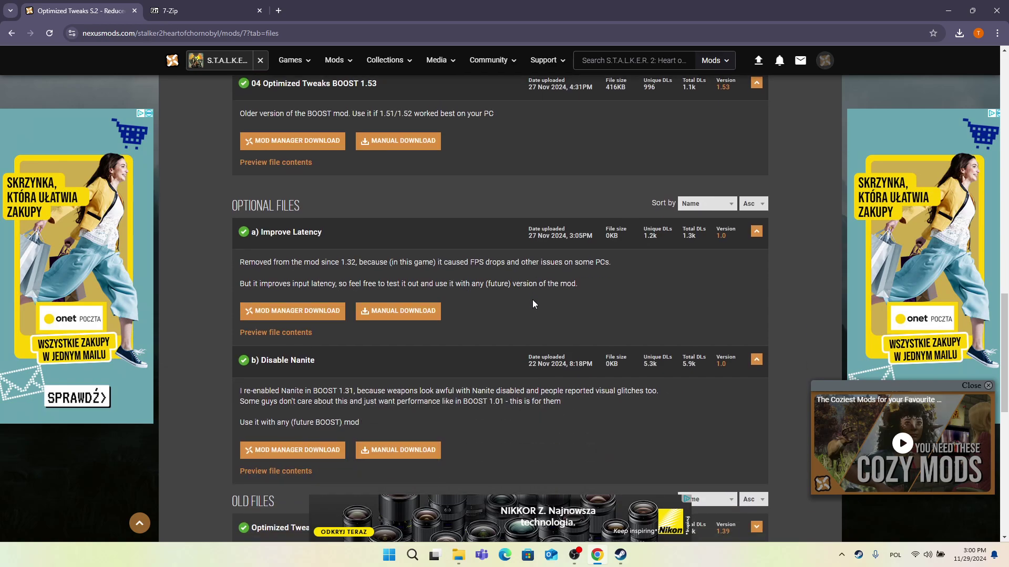
scroll(455, 300, down, 2)
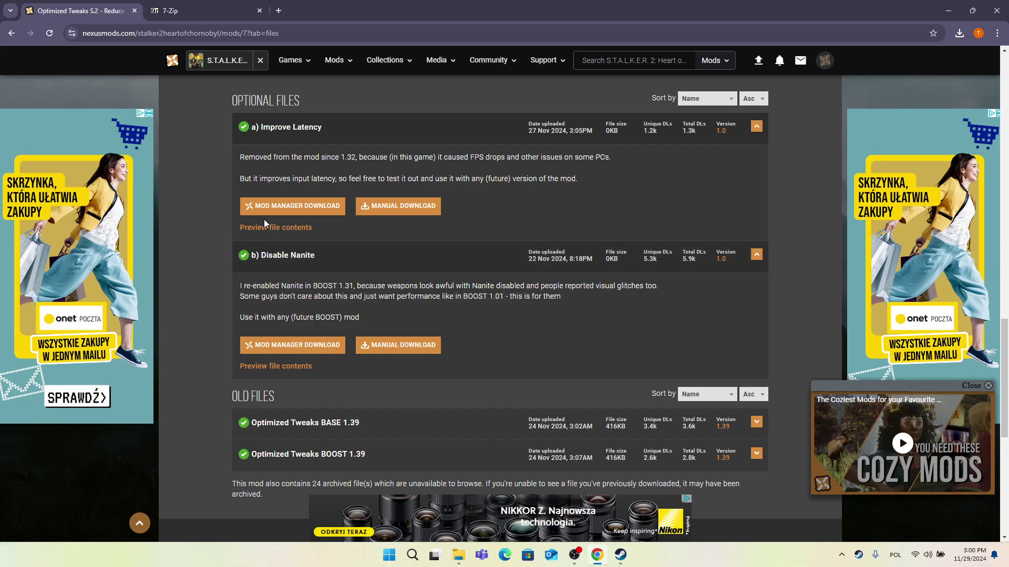
scroll(349, 303, up, 2)
scroll(349, 303, up, 5)
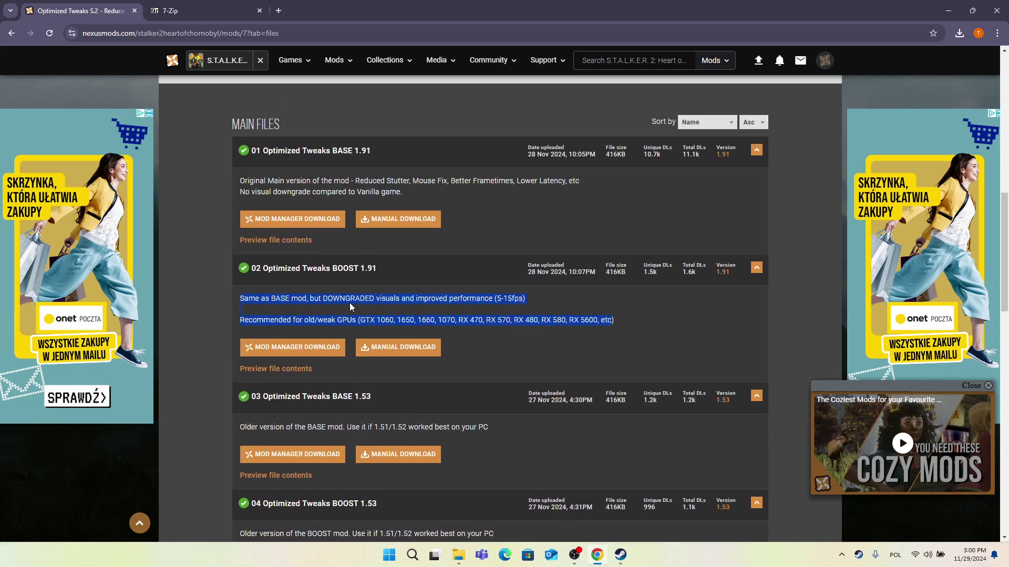
- Slow-download the 01 Optimized Tweaks BASE 1.91 zip and check Chrome's download list
click(182, 231)
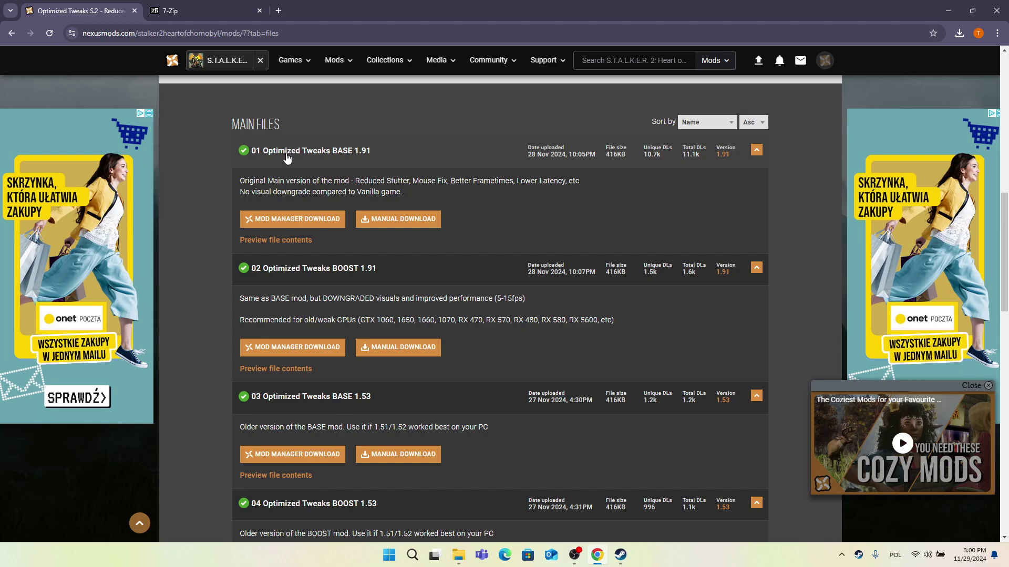
click(376, 219)
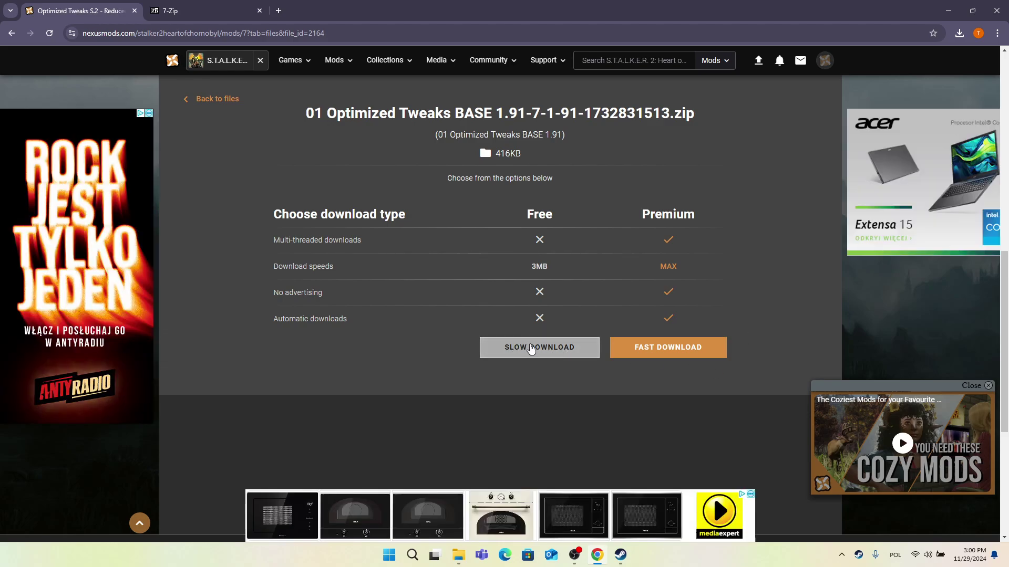
click(524, 356)
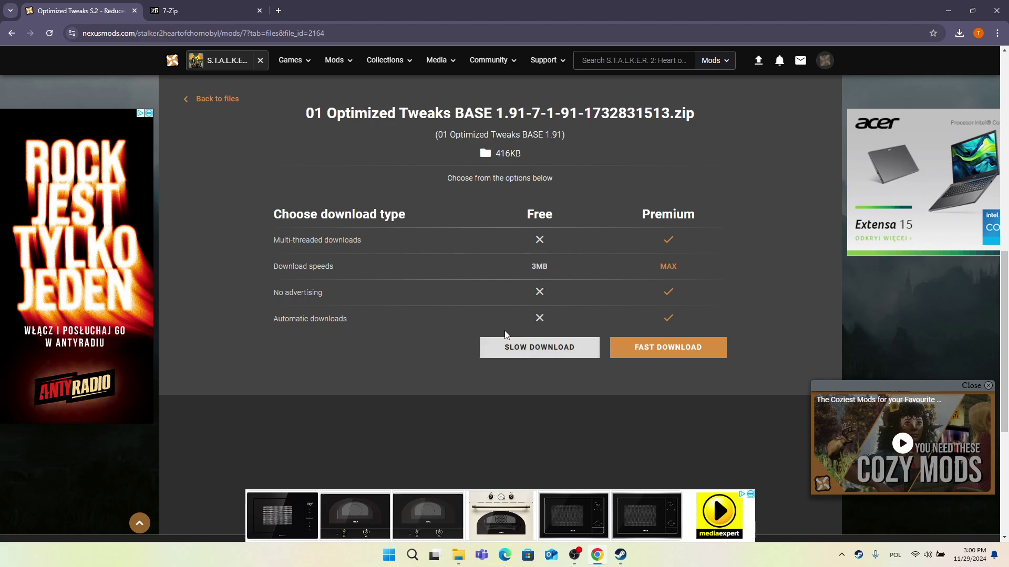
click(512, 345)
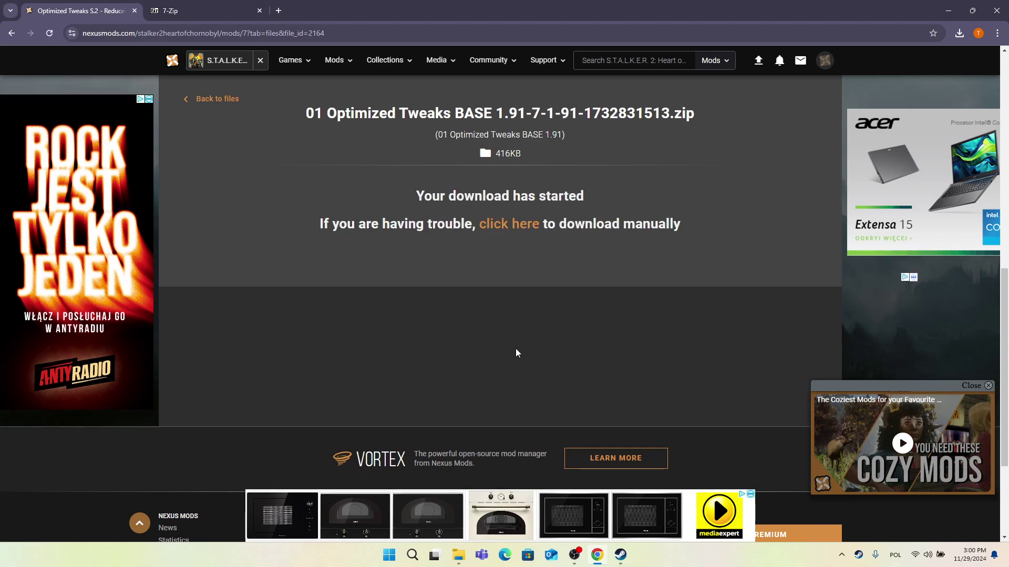
click(959, 33)
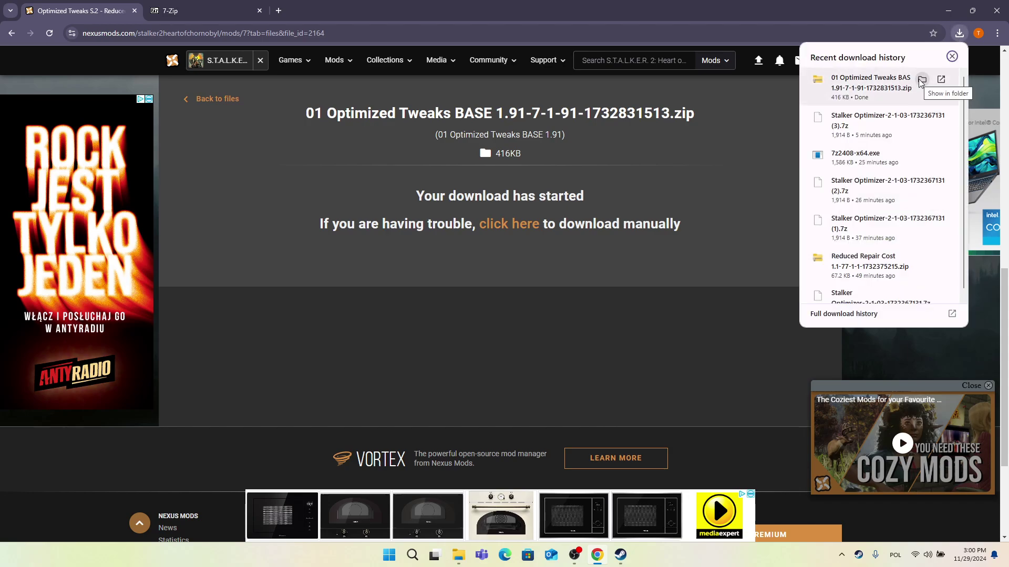
- Show the downloaded Optimized Tweaks BASE 1.91 zip in its Downloads folder
click(921, 80)
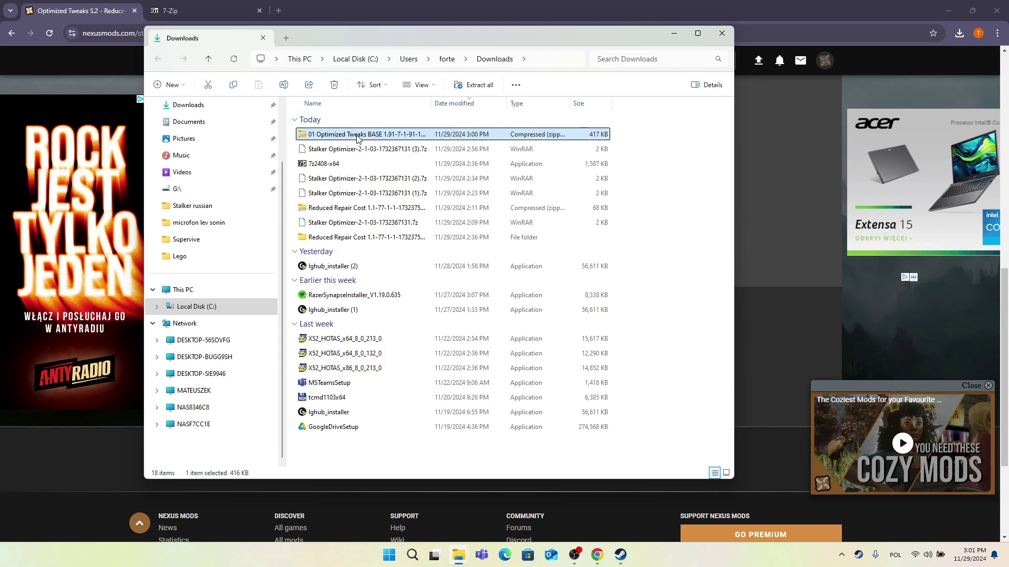
- Extract All of the BASE 1.91 zip into its default Downloads subfolder
right_click(359, 140)
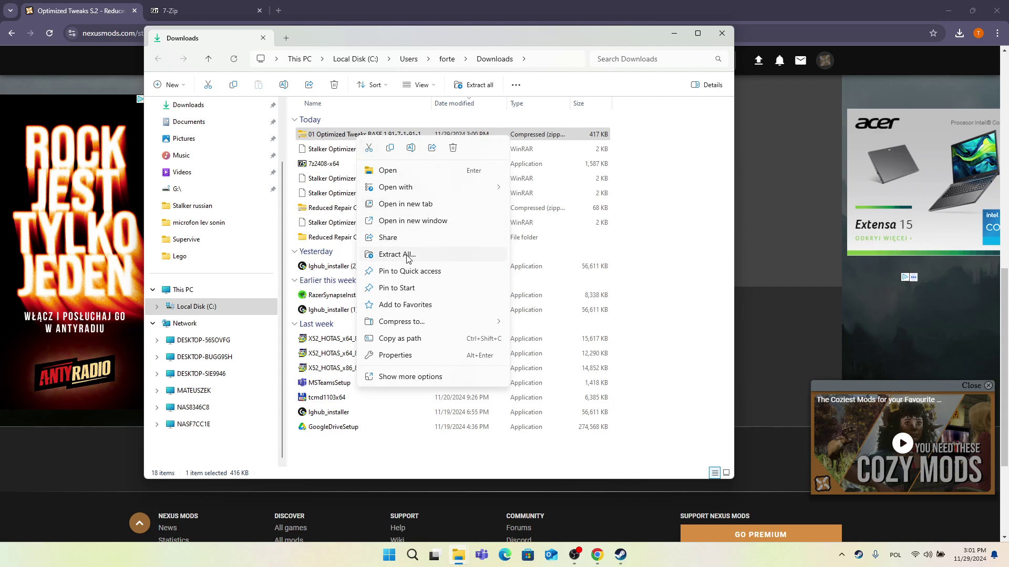
click(399, 256)
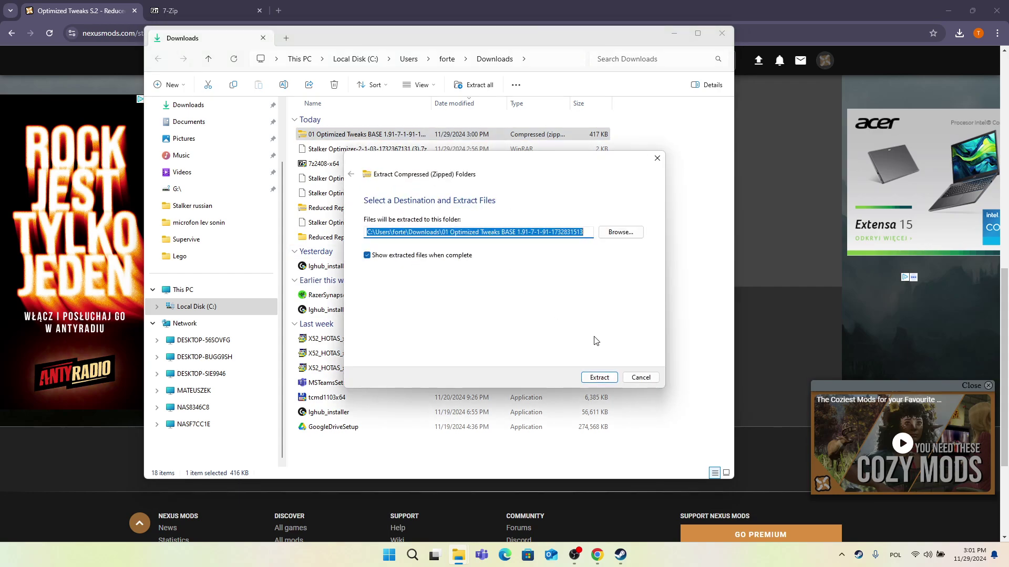
click(596, 377)
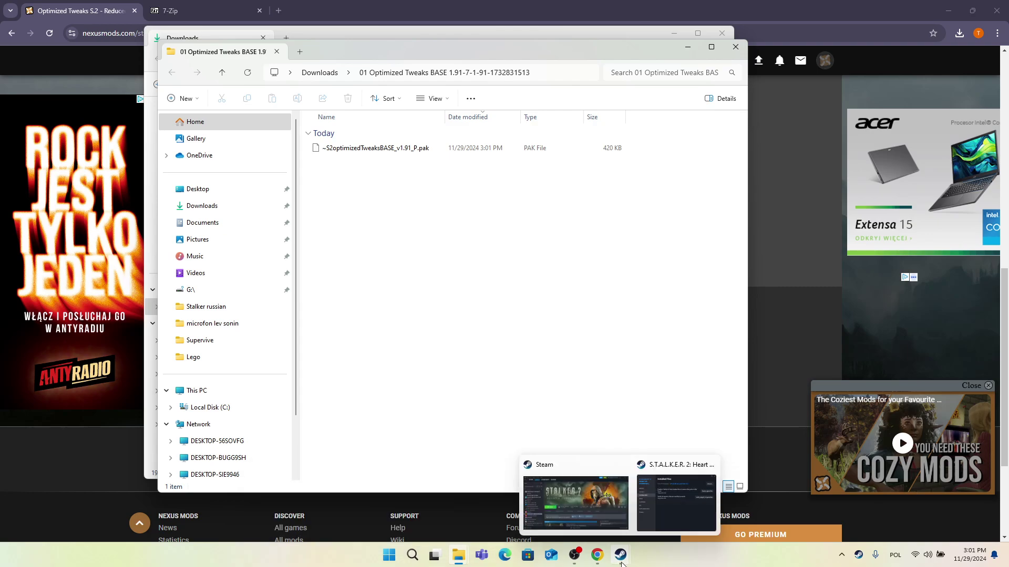
mouse_move(620, 555)
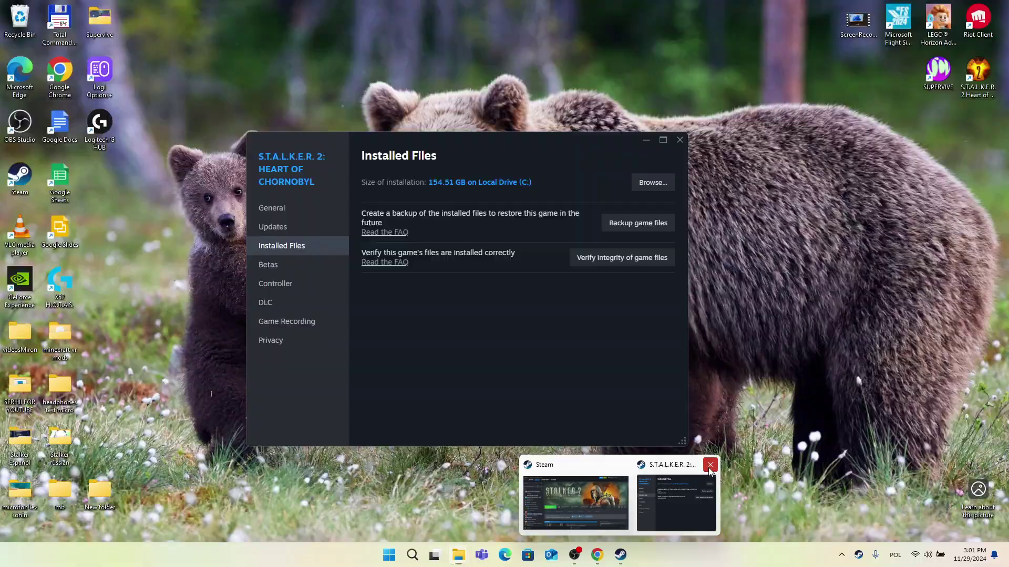
- Browse S.T.A.L.K.E.R. 2's installed files from Steam and open the Stalker2 folder
click(709, 465)
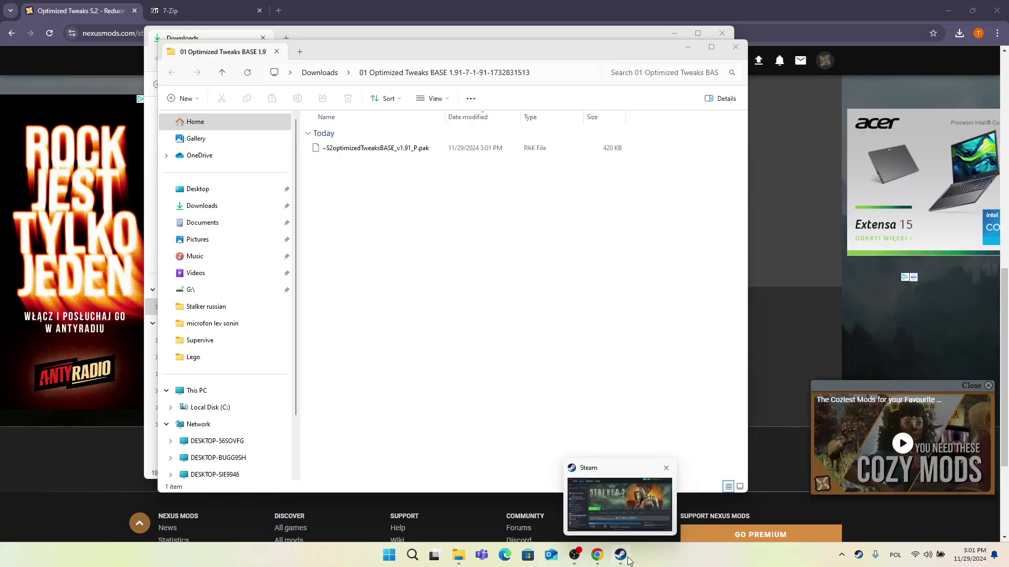
click(600, 506)
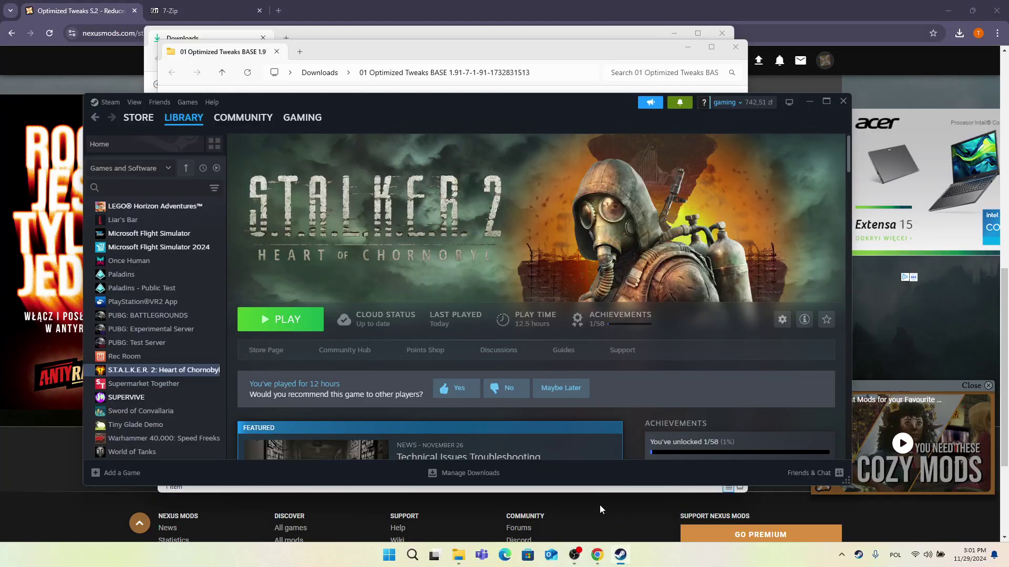
right_click(145, 367)
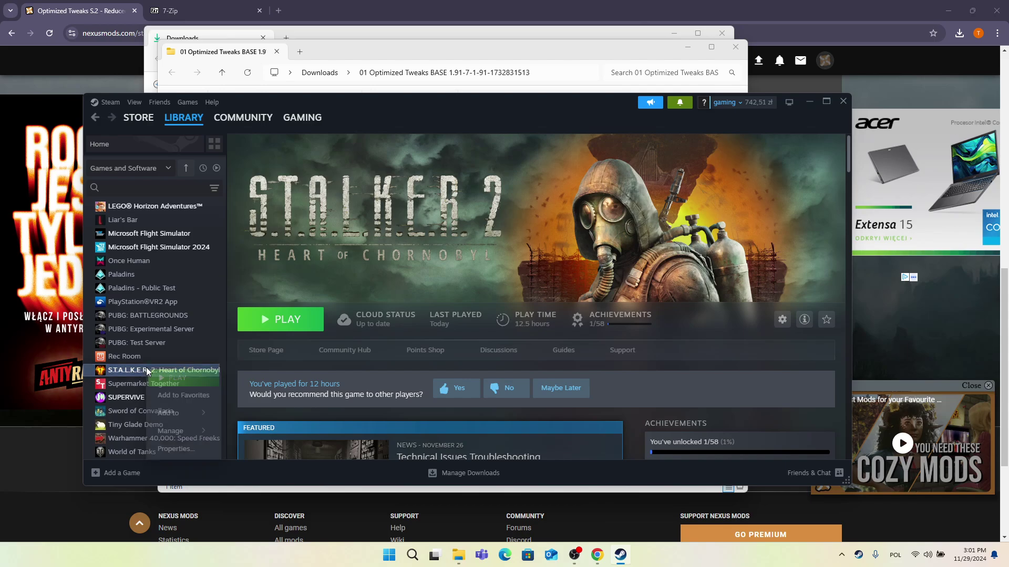
click(169, 449)
click(282, 245)
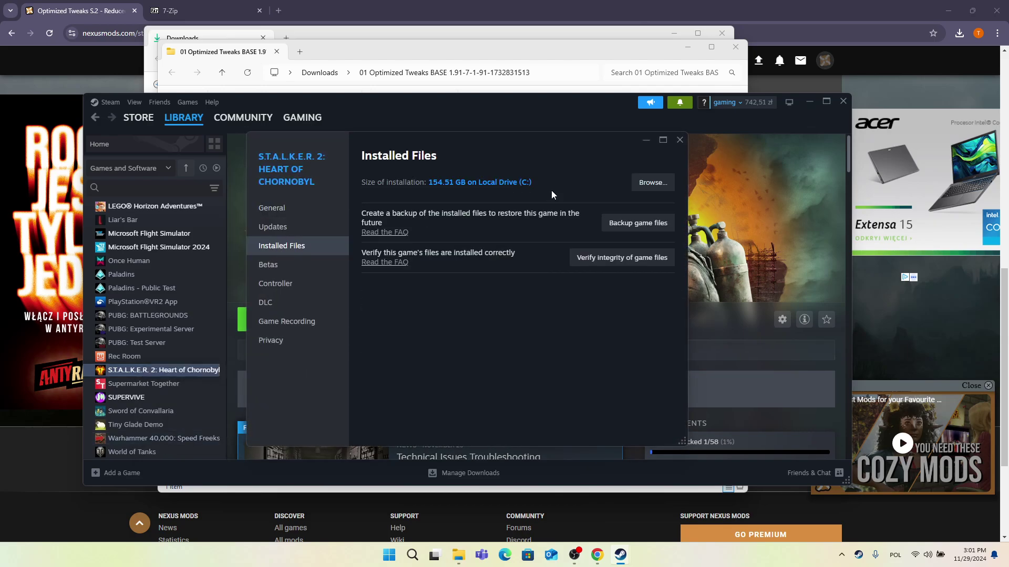
click(653, 189)
double_click(347, 163)
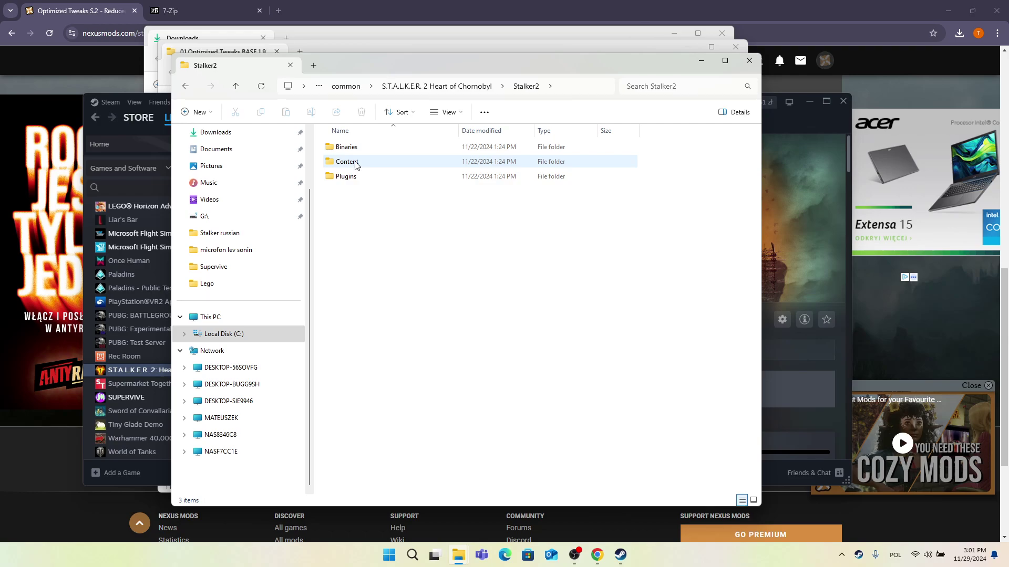
- Navigate into the game's Content, Paks and ~mods folders
double_click(362, 165)
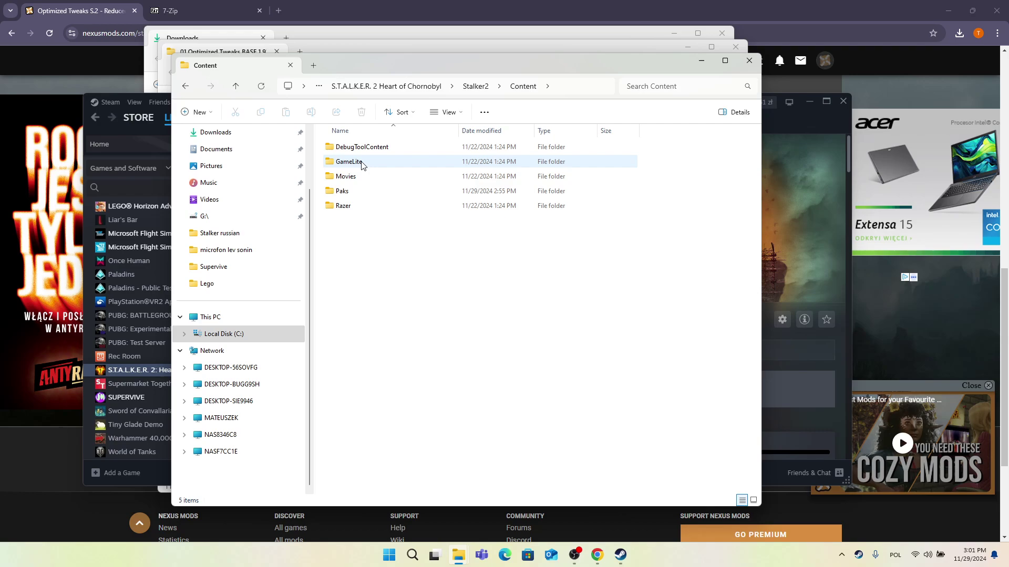
double_click(359, 194)
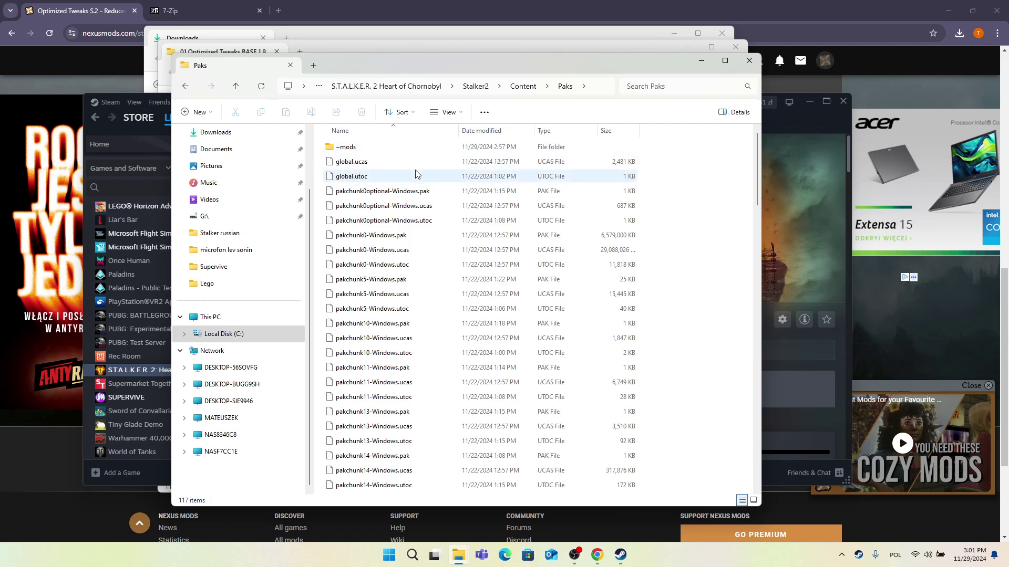
right_click(676, 171)
mouse_move(711, 212)
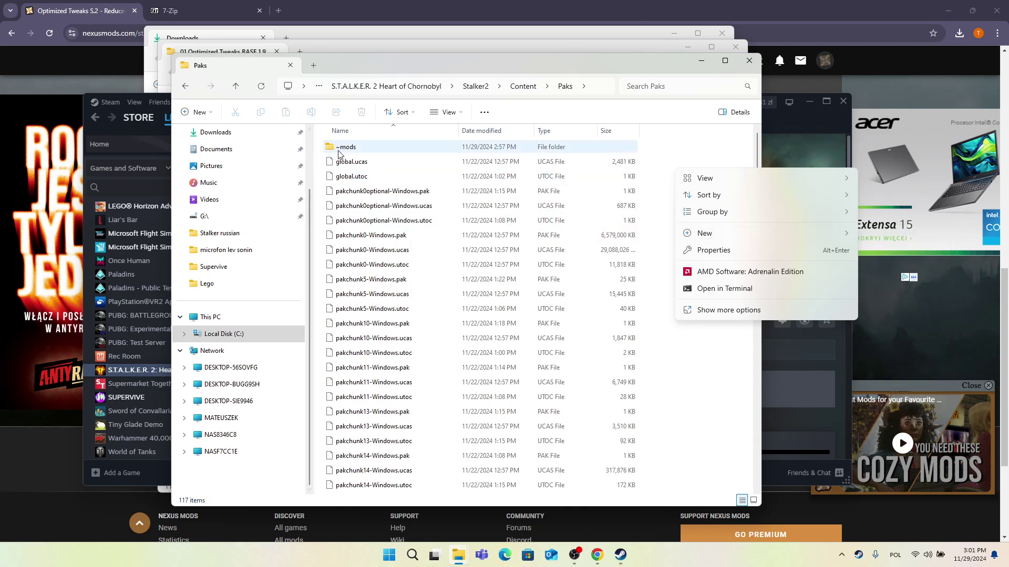
double_click(354, 149)
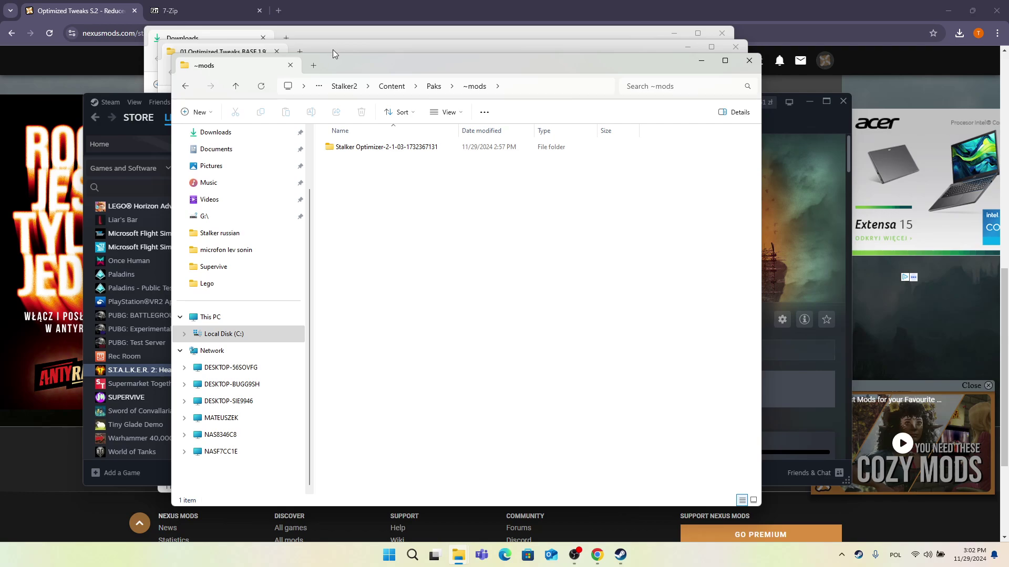
- Move ~S2optimizedTweaksBASE_v1.91_P.pak from the extracted folder into ~mods
drag(333, 50, 616, 175)
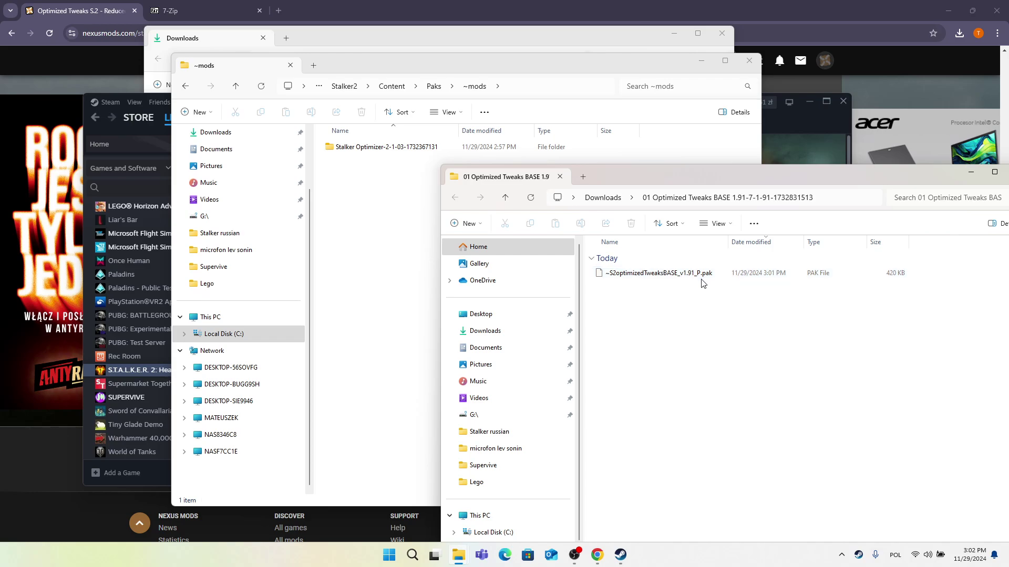
drag(706, 280, 418, 245)
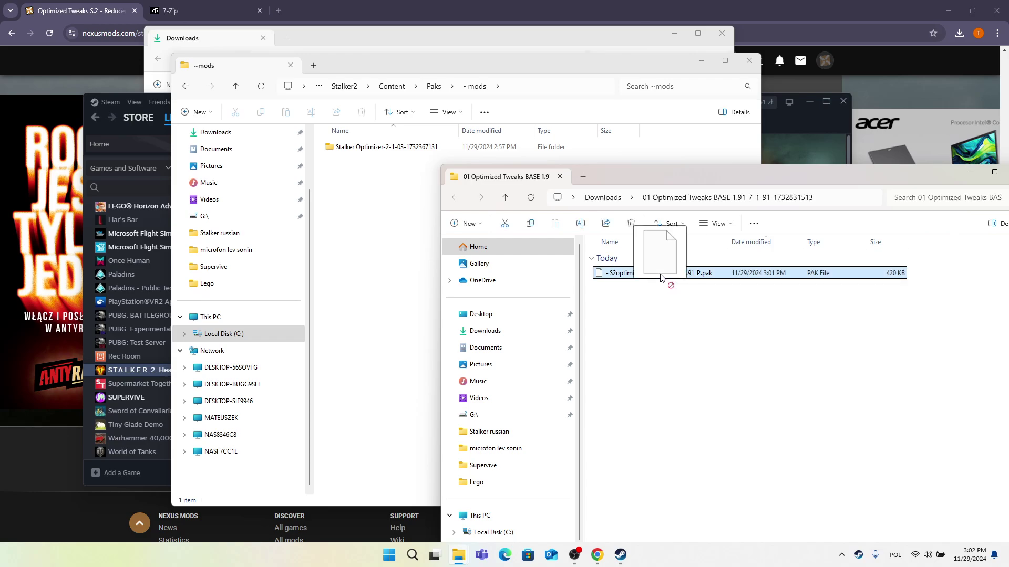